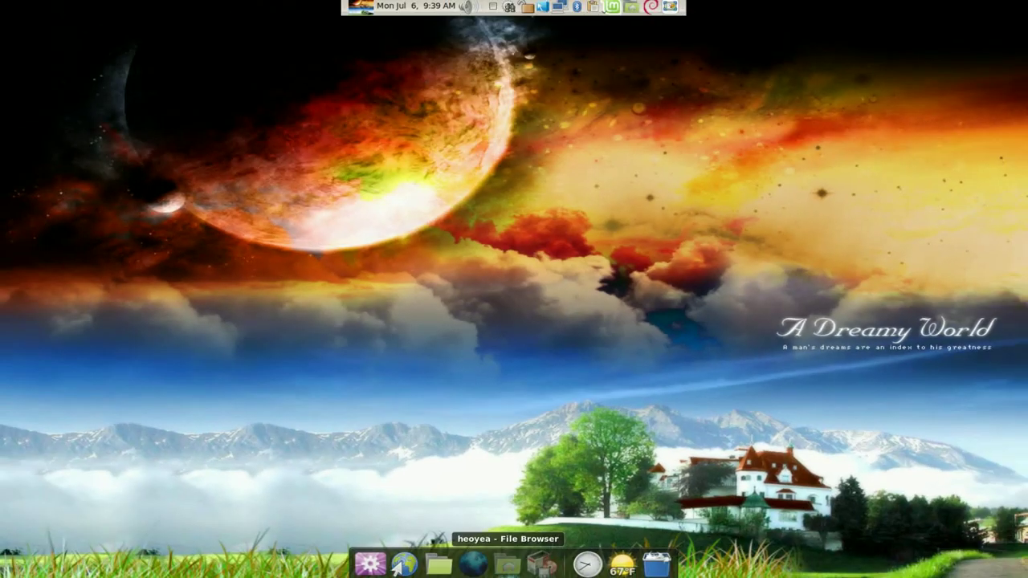
- Bring up the home folder window from the dock and minimize it again
{"action": "left_click", "coordinate": [507, 564]}
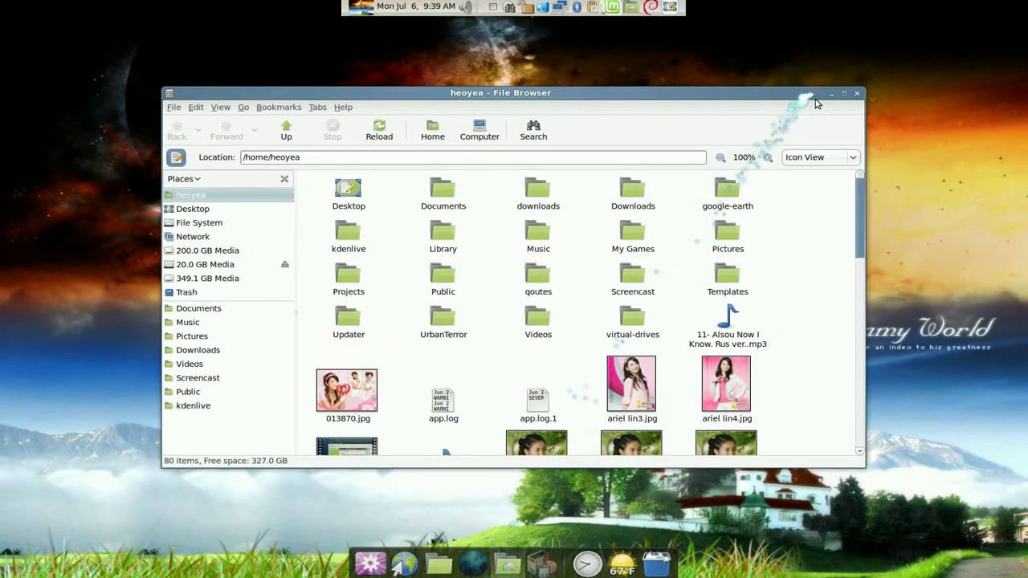
{"action": "left_click", "coordinate": [829, 94]}
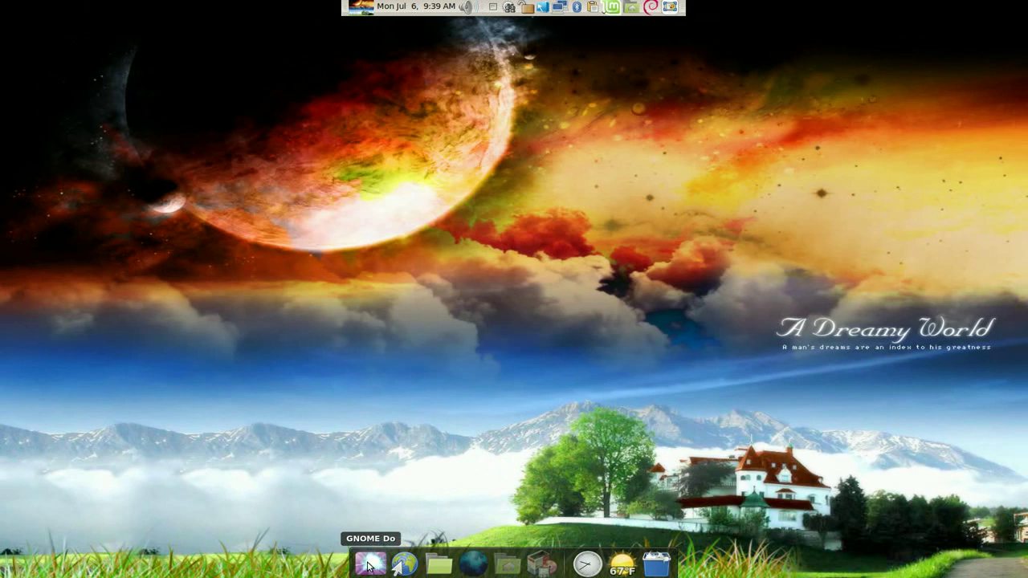
- Open the GNOME Do preferences and review the full list of keyboard shortcuts
{"action": "right_click", "coordinate": [367, 566]}
{"action": "left_click", "coordinate": [374, 500]}
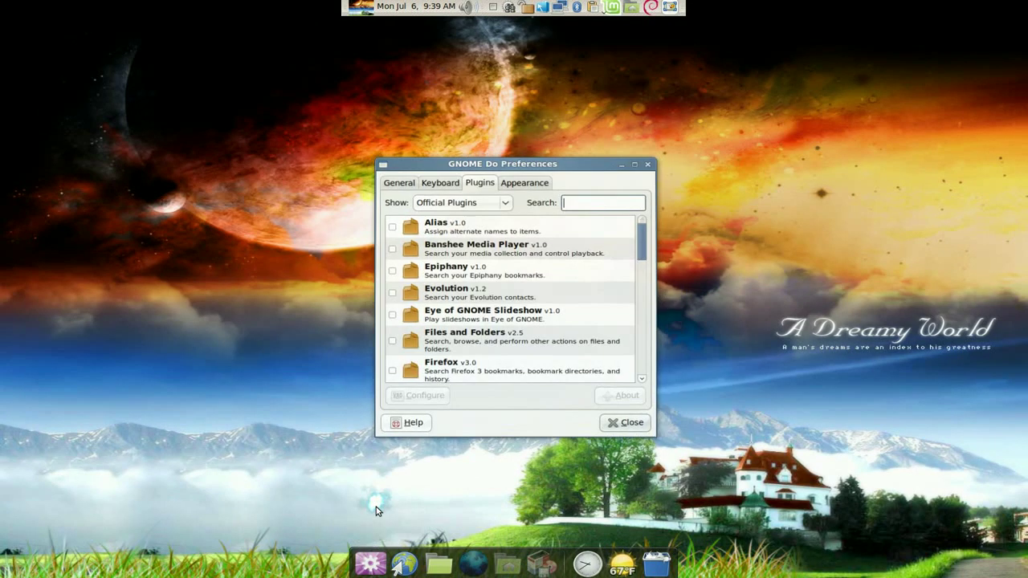
{"action": "left_click", "coordinate": [405, 186]}
{"action": "left_click", "coordinate": [428, 187]}
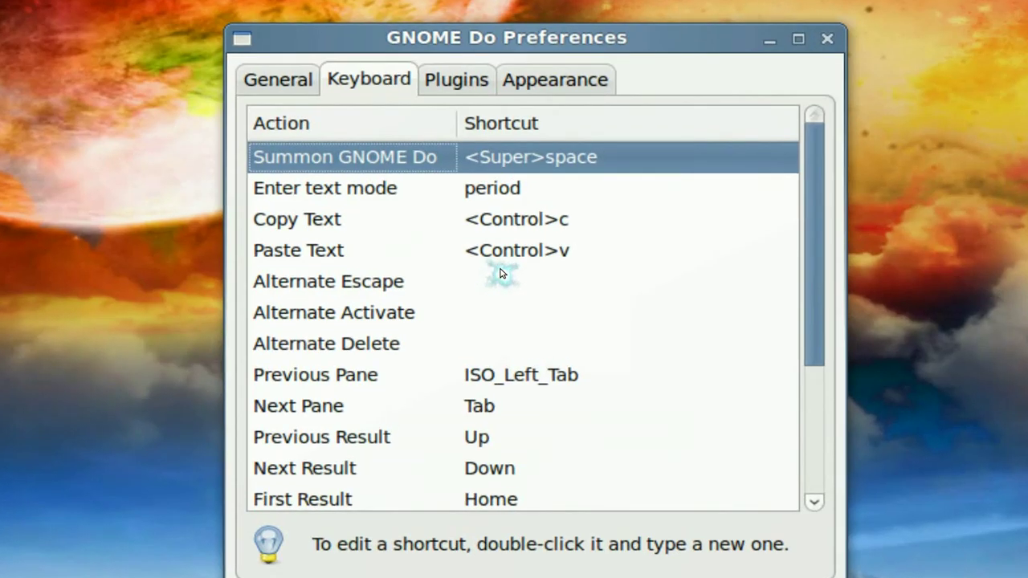
{"action": "scroll", "coordinate": [499, 273], "scroll_direction": "down", "scroll_amount": 5}
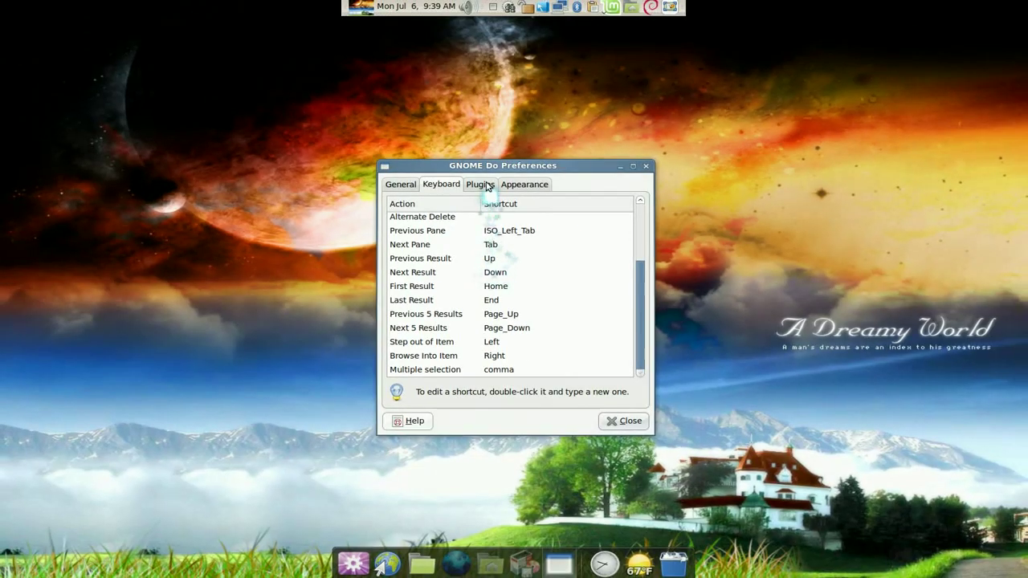
- Filter the GNOME Do plugin list to show only Docklets
{"action": "left_click", "coordinate": [468, 86]}
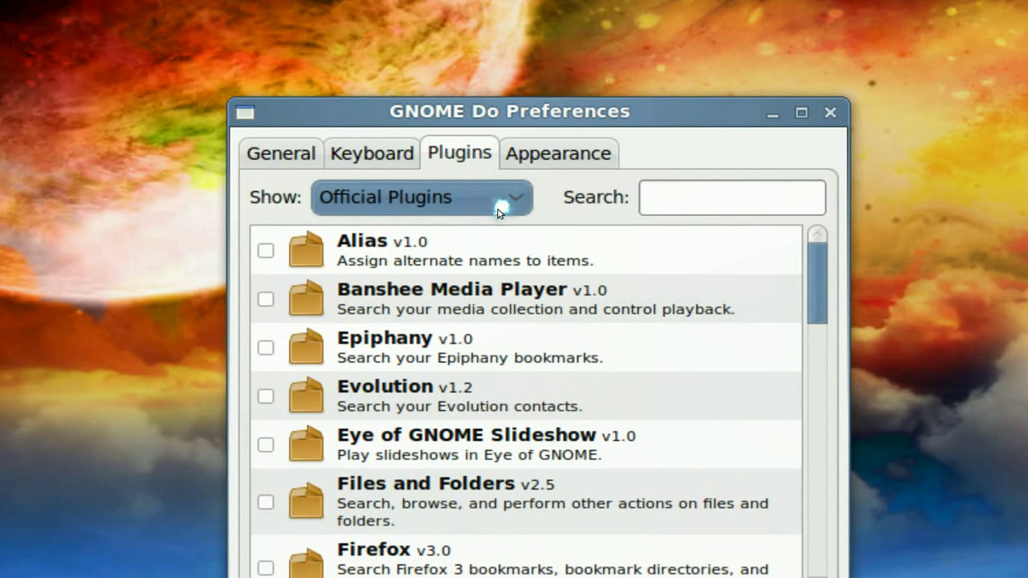
{"action": "left_click", "coordinate": [498, 211]}
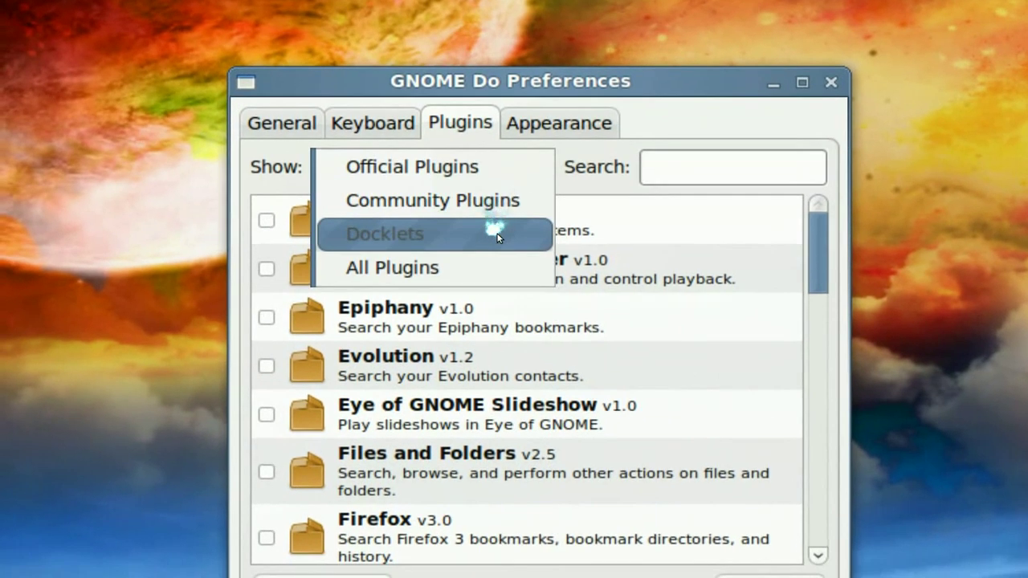
{"action": "left_click", "coordinate": [491, 261]}
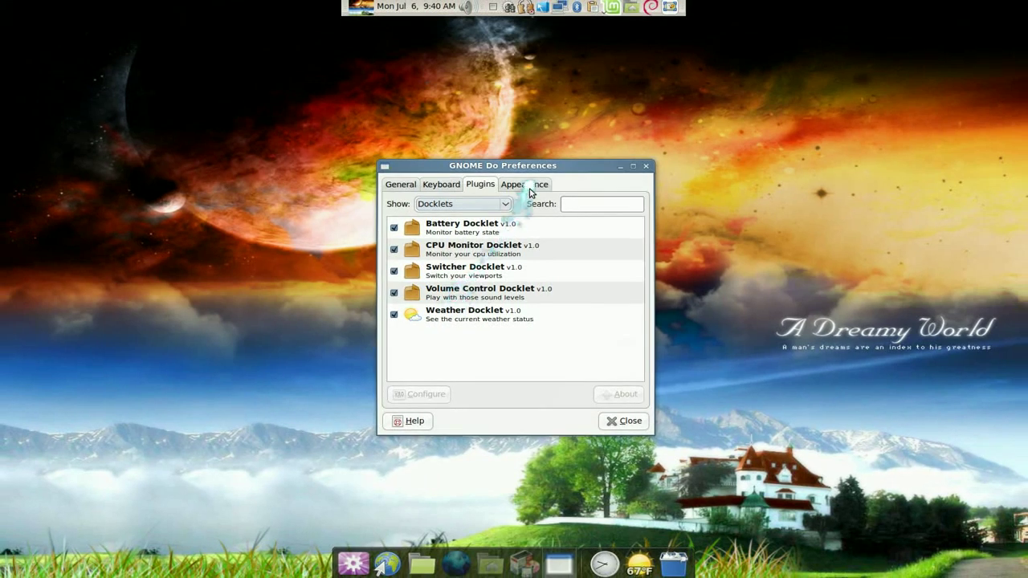
- In the appearance preferences, keep Docky's orientation at Bottom, set its hiding mode to Intellihide, and close the preferences
{"action": "left_click", "coordinate": [618, 45]}
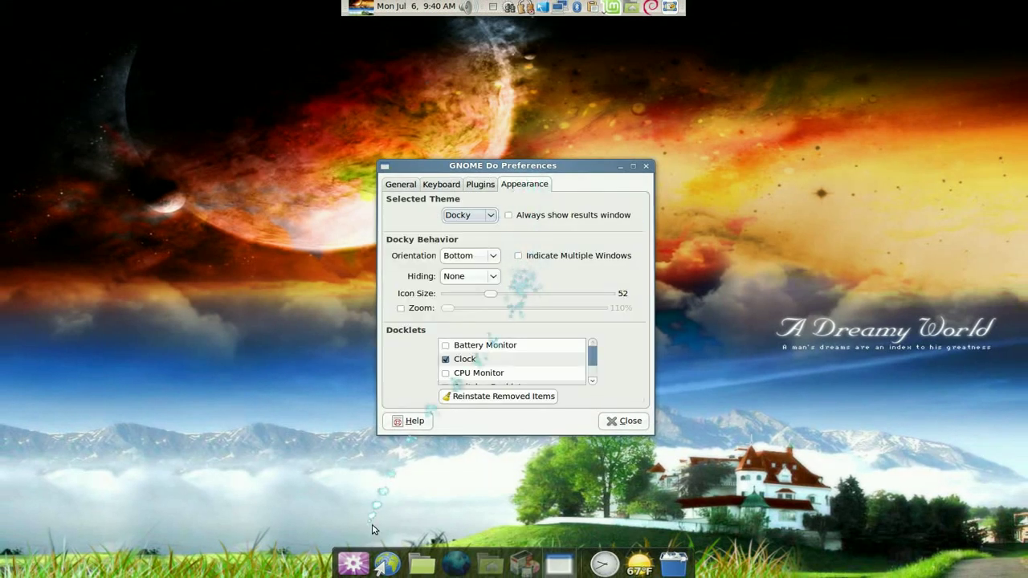
{"action": "right_click", "coordinate": [359, 560]}
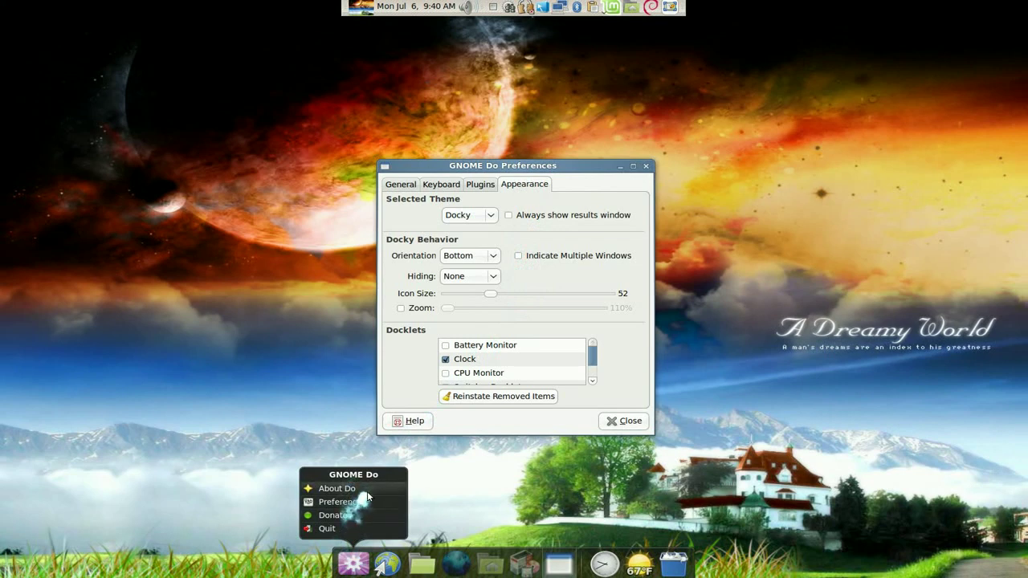
{"action": "left_click", "coordinate": [603, 189]}
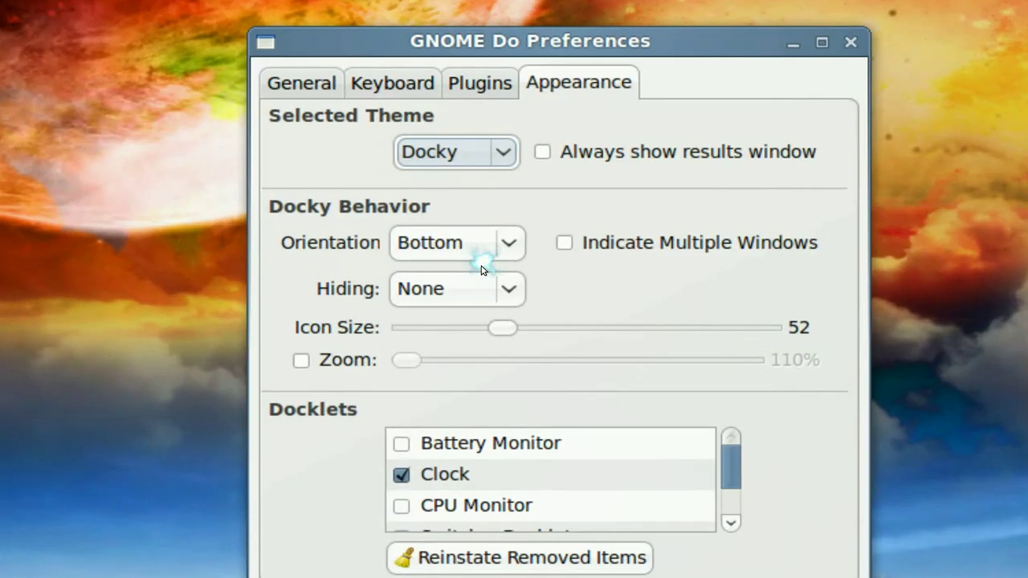
{"action": "left_click", "coordinate": [494, 258]}
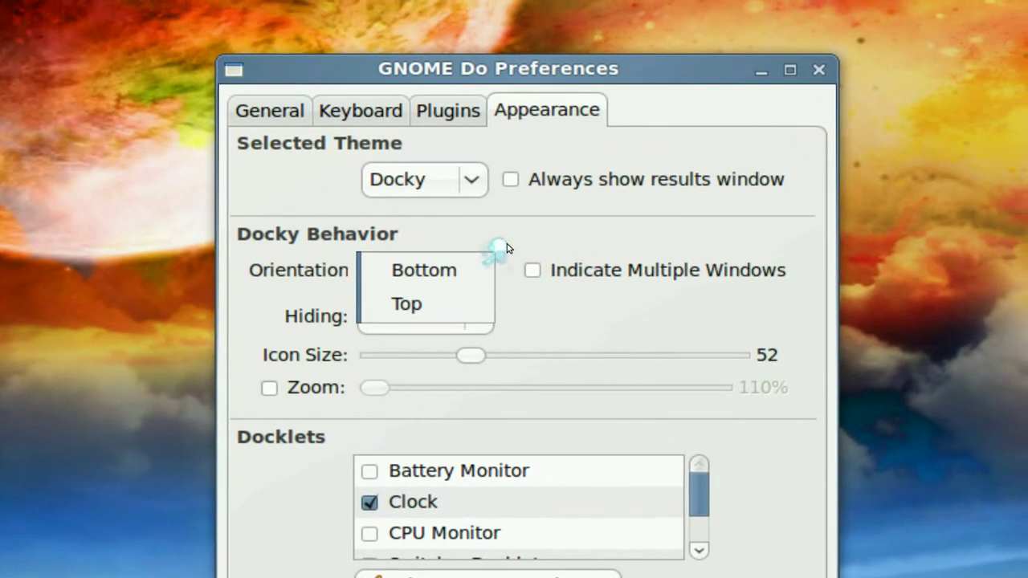
{"action": "left_click", "coordinate": [518, 228]}
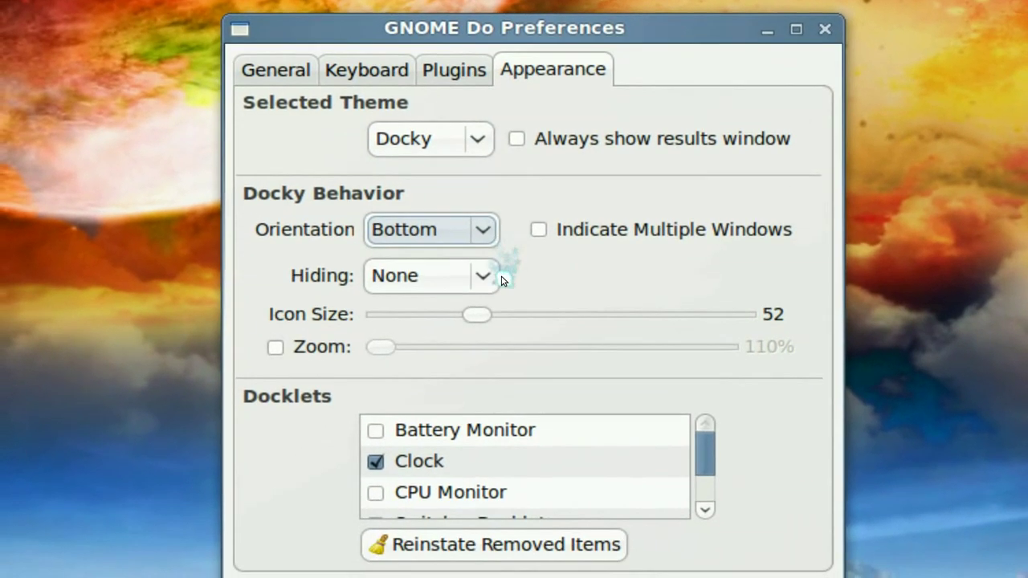
{"action": "left_click", "coordinate": [488, 319]}
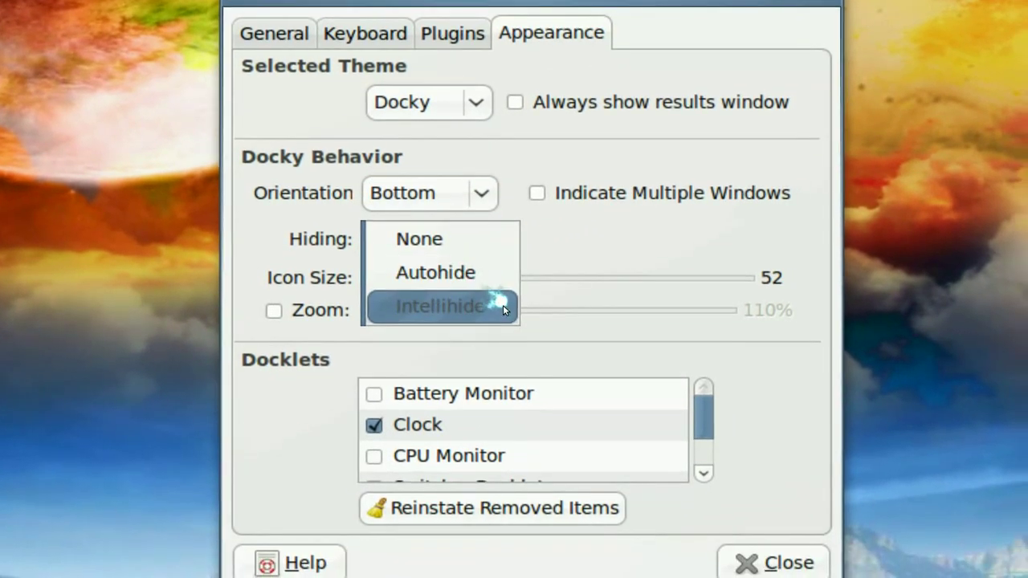
{"action": "left_click", "coordinate": [504, 310]}
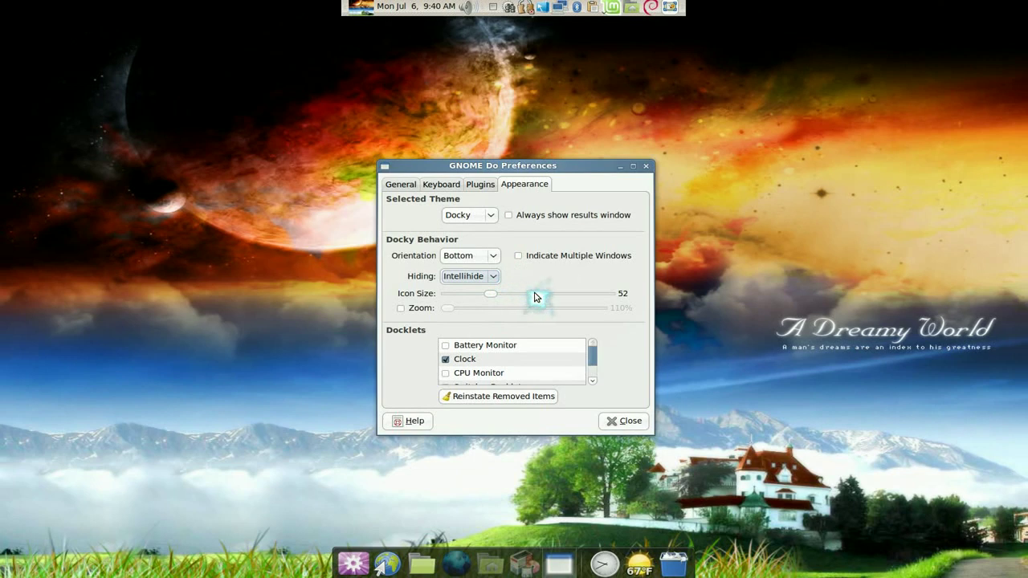
{"action": "left_click", "coordinate": [623, 421]}
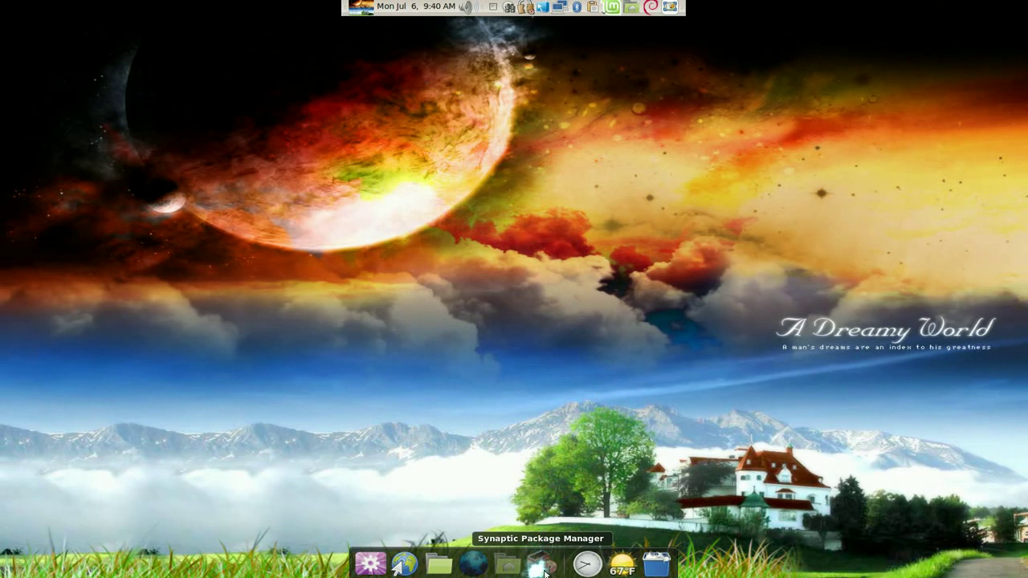
- Test the dock's hiding behaviour with a maximized Synaptic Package Manager and the home folder window, and minimize both windows
{"action": "left_click", "coordinate": [544, 570]}
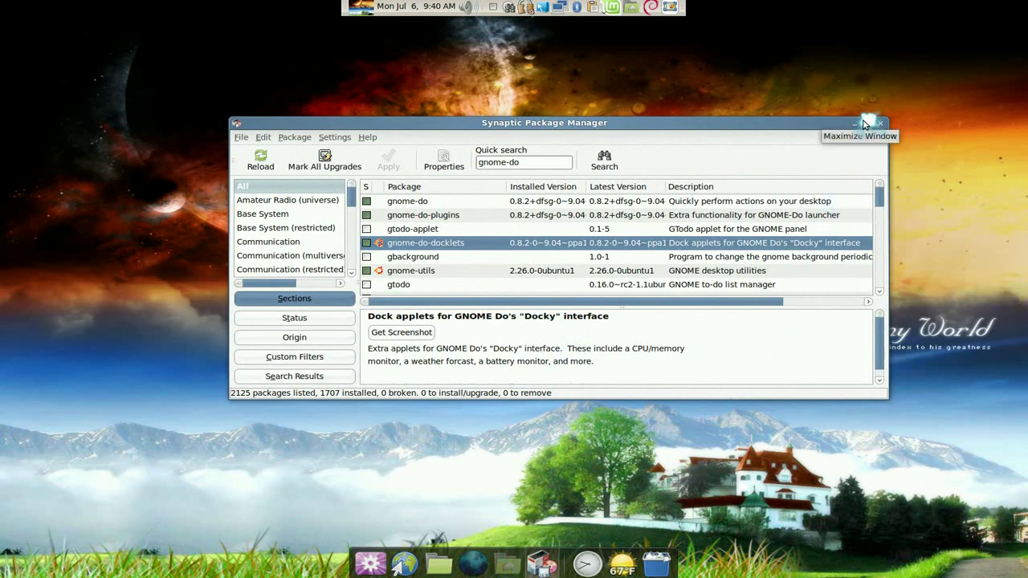
{"action": "left_click", "coordinate": [864, 123]}
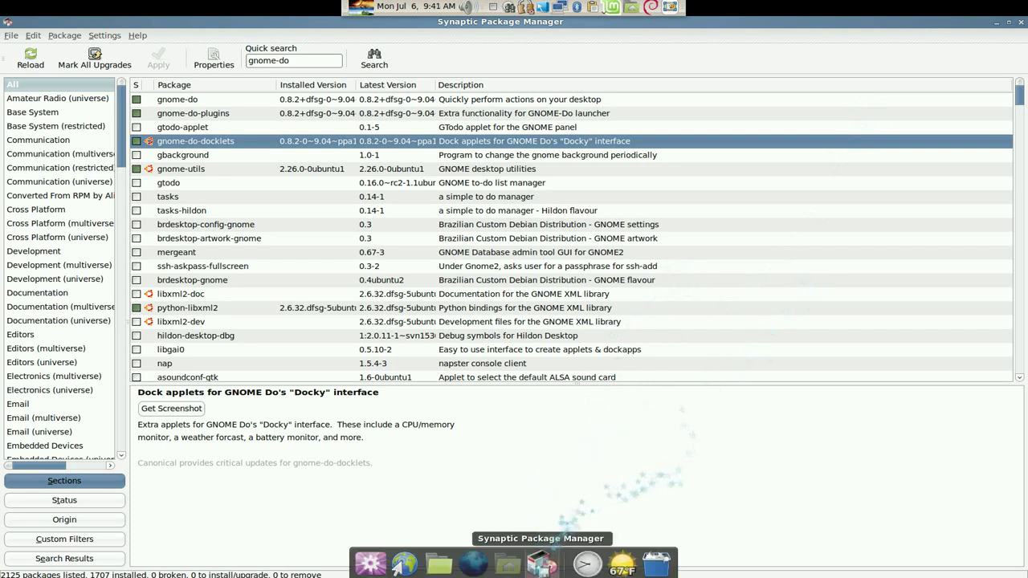
{"action": "left_click", "coordinate": [506, 565]}
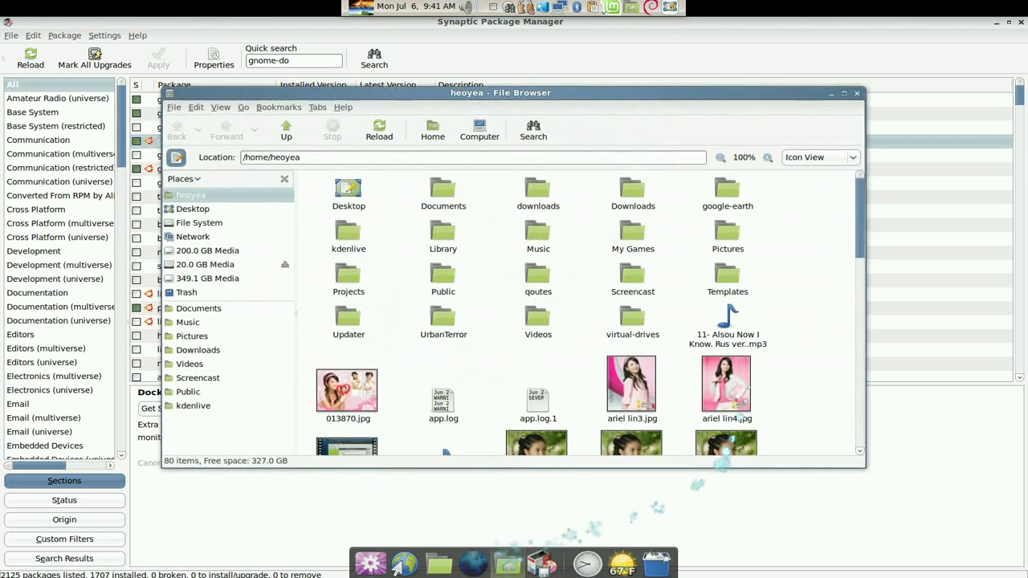
{"action": "left_click", "coordinate": [540, 566]}
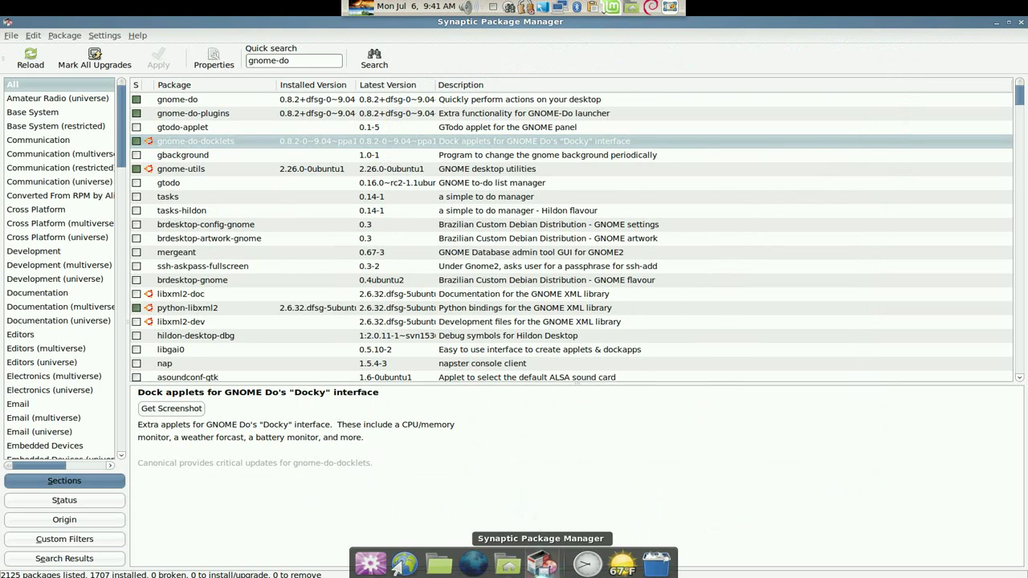
{"action": "left_click", "coordinate": [1009, 21]}
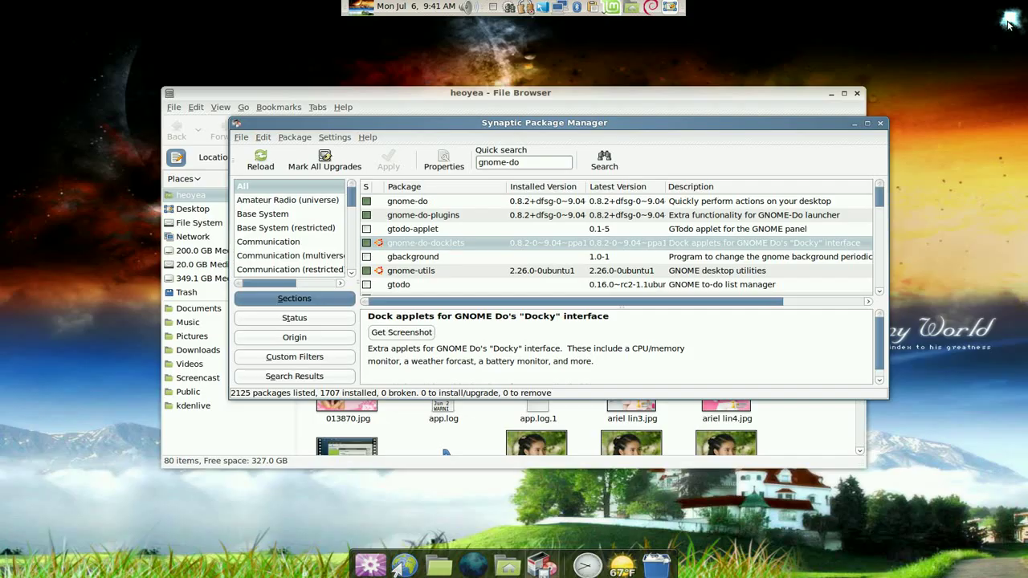
{"action": "left_click", "coordinate": [854, 124]}
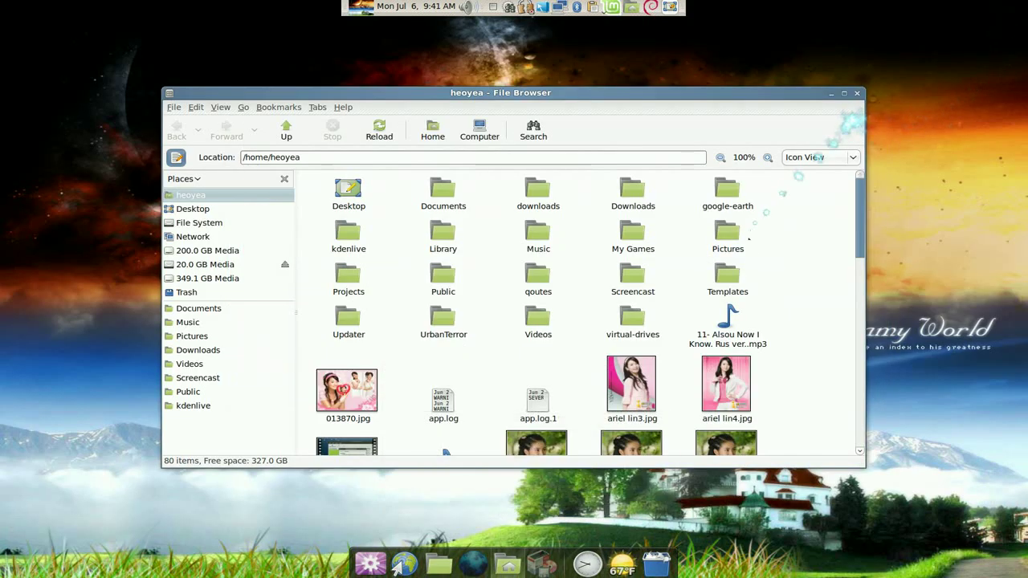
{"action": "left_click", "coordinate": [831, 93]}
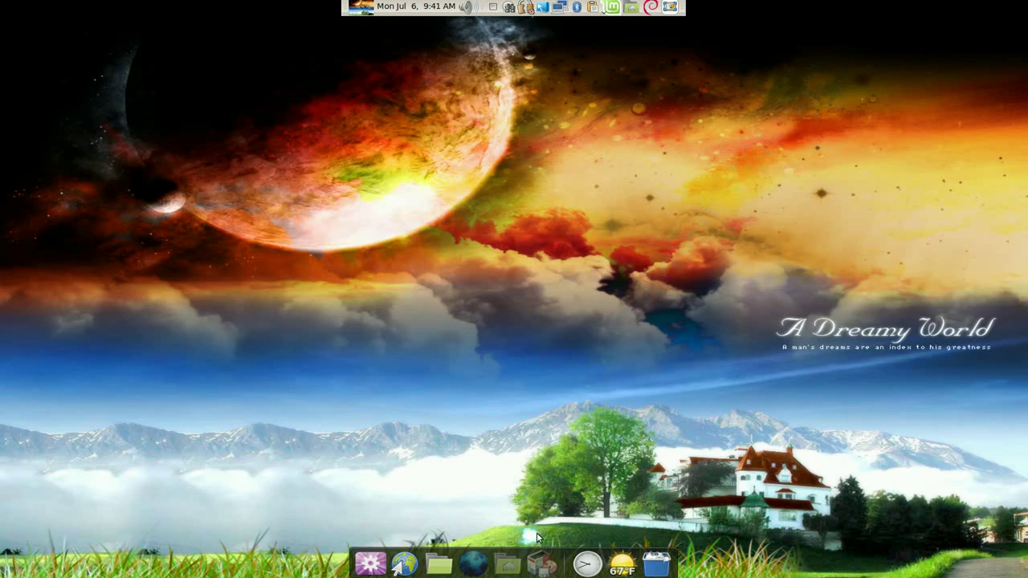
- Set Docky's icon size to 77 in the GNOME Do appearance preferences, leaving Zoom off, and close the preferences
{"action": "right_click", "coordinate": [370, 563]}
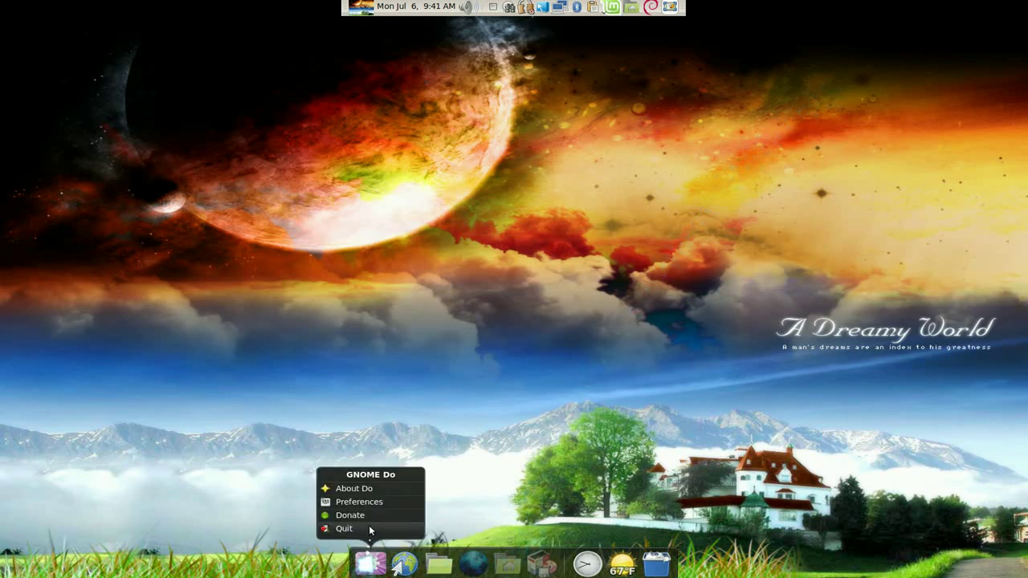
{"action": "left_click", "coordinate": [372, 501]}
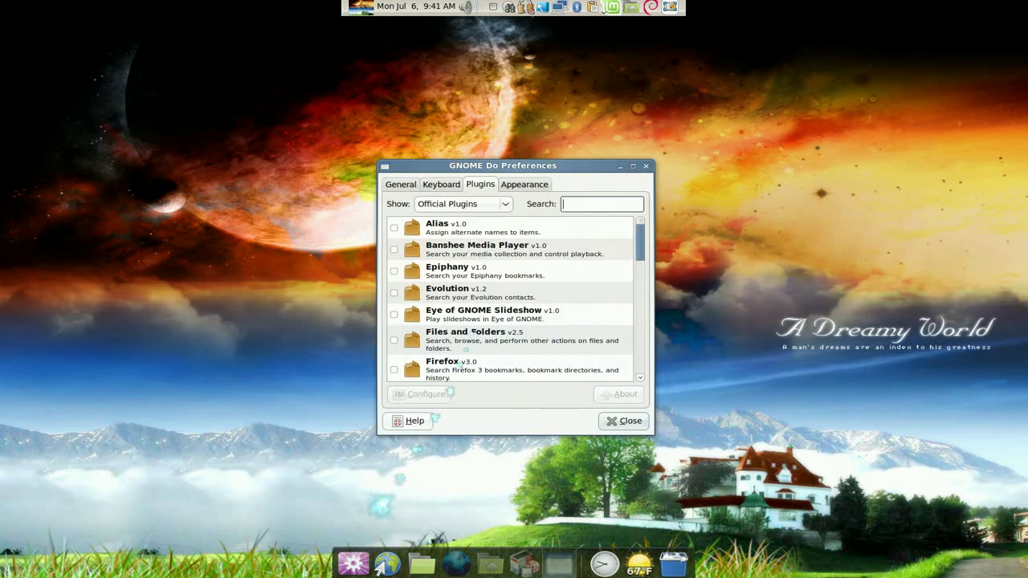
{"action": "left_click", "coordinate": [528, 186]}
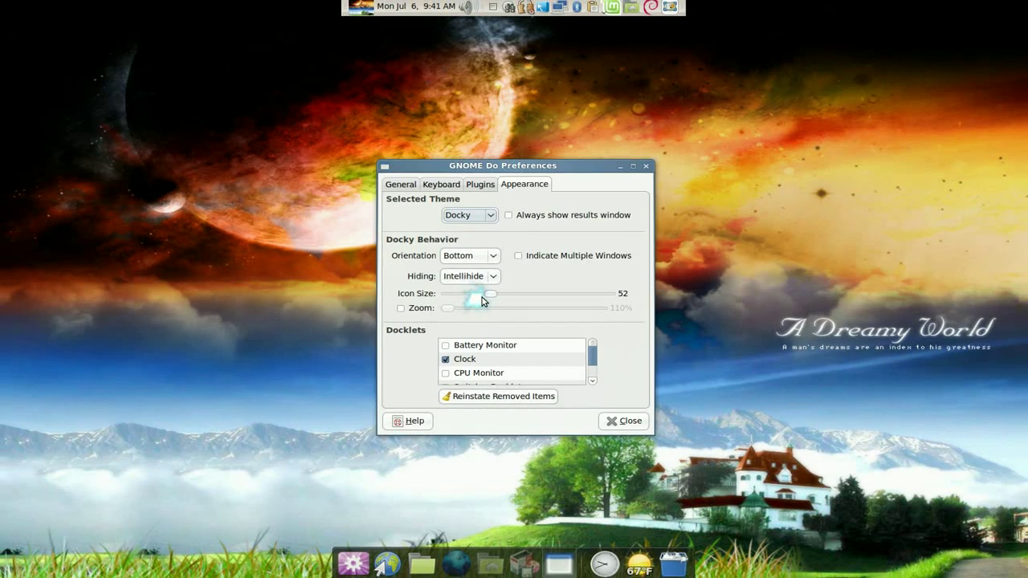
{"action": "left_click_drag", "start_coordinate": [494, 298], "coordinate": [528, 297]}
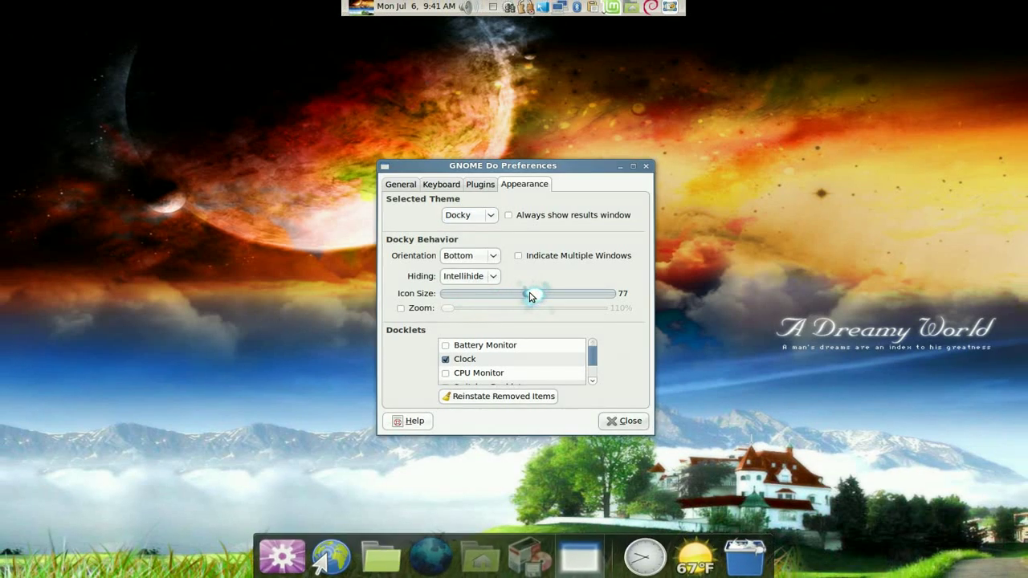
{"action": "left_click", "coordinate": [403, 312]}
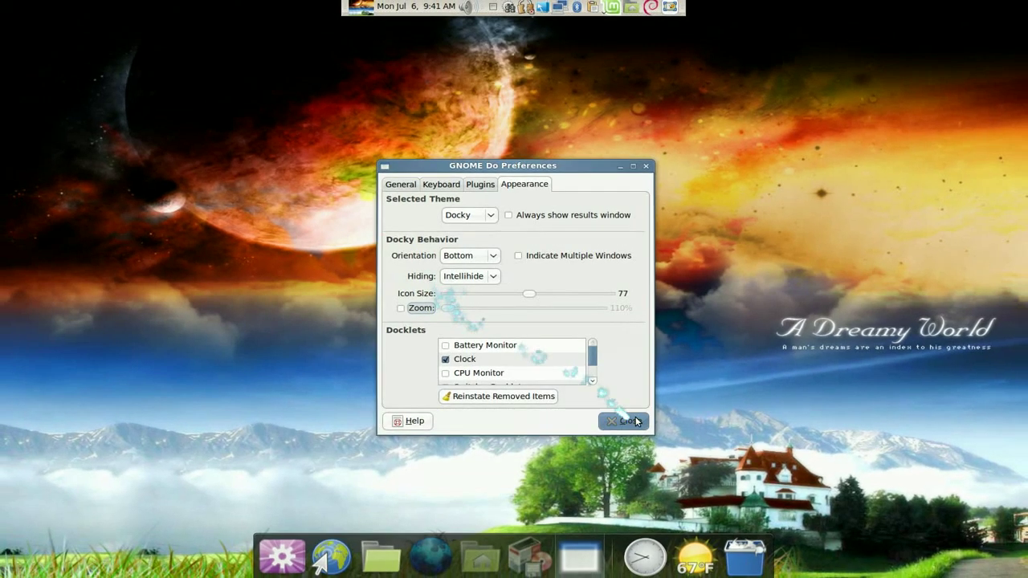
{"action": "left_click", "coordinate": [636, 420]}
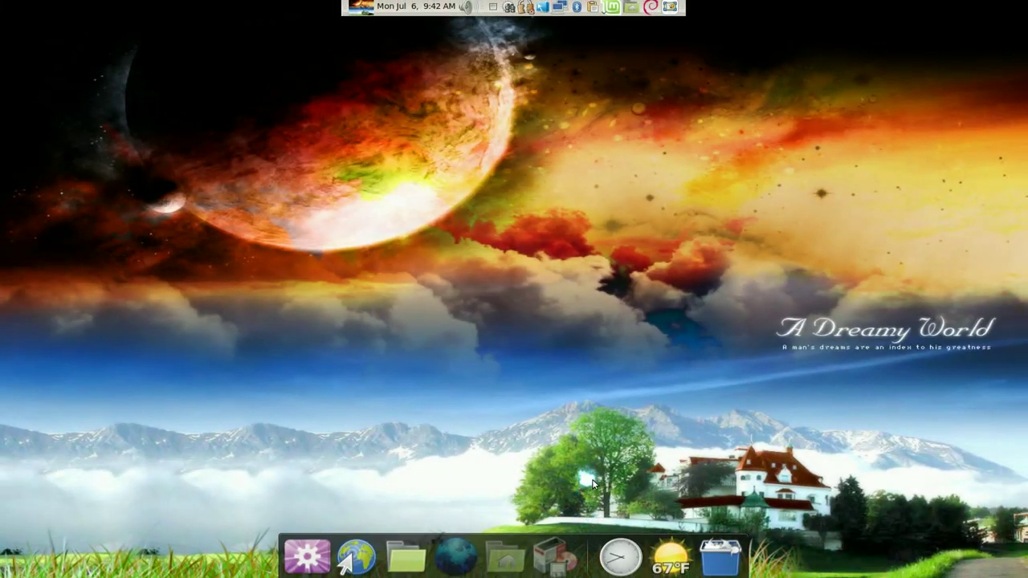
- Shrink the dock directly on the desktop using its separator
{"action": "left_click_drag", "start_coordinate": [592, 482], "coordinate": [630, 562]}
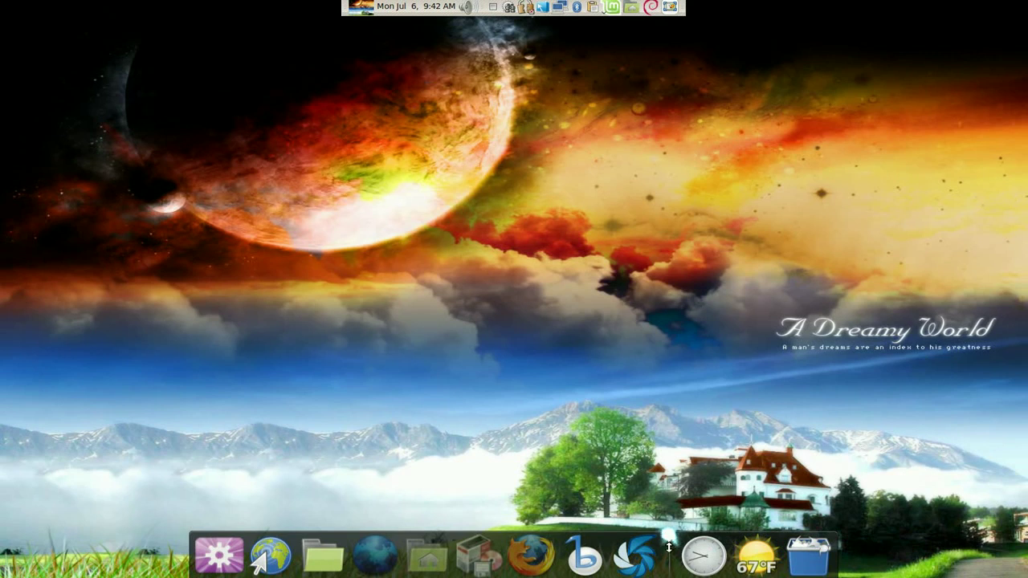
{"action": "left_click_drag", "start_coordinate": [667, 537], "coordinate": [666, 558]}
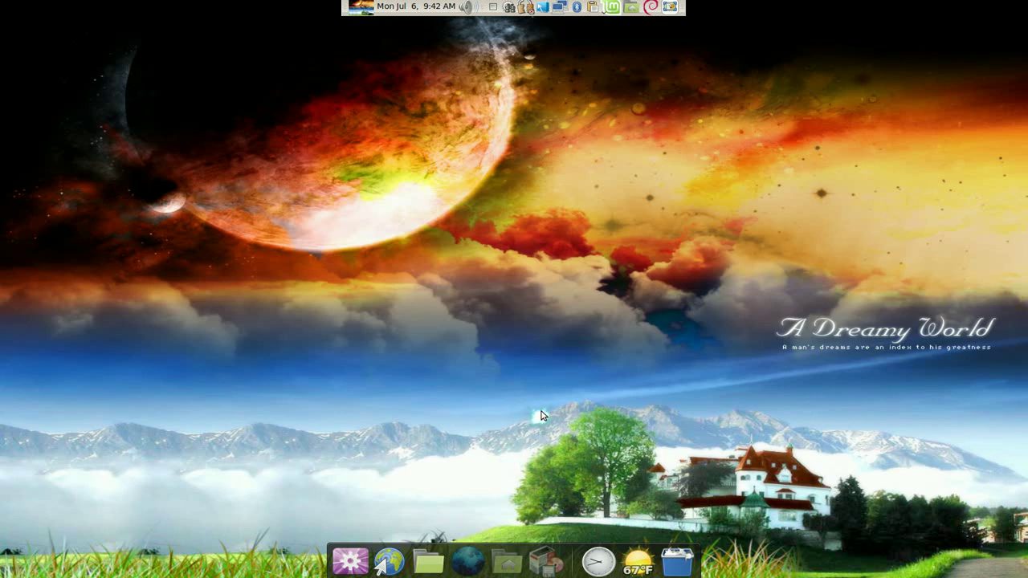
- In Synaptic Package Manager, inspect the gnome-do, gnome-do-plugins and gnome-do-docklets packages, and minimize the window
{"action": "left_click", "coordinate": [544, 564]}
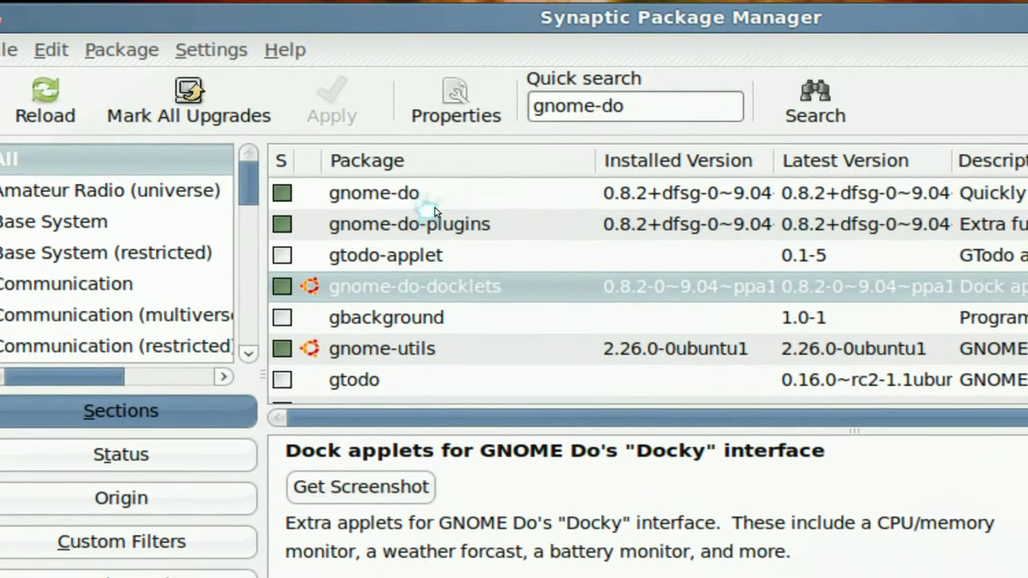
{"action": "left_click", "coordinate": [426, 201]}
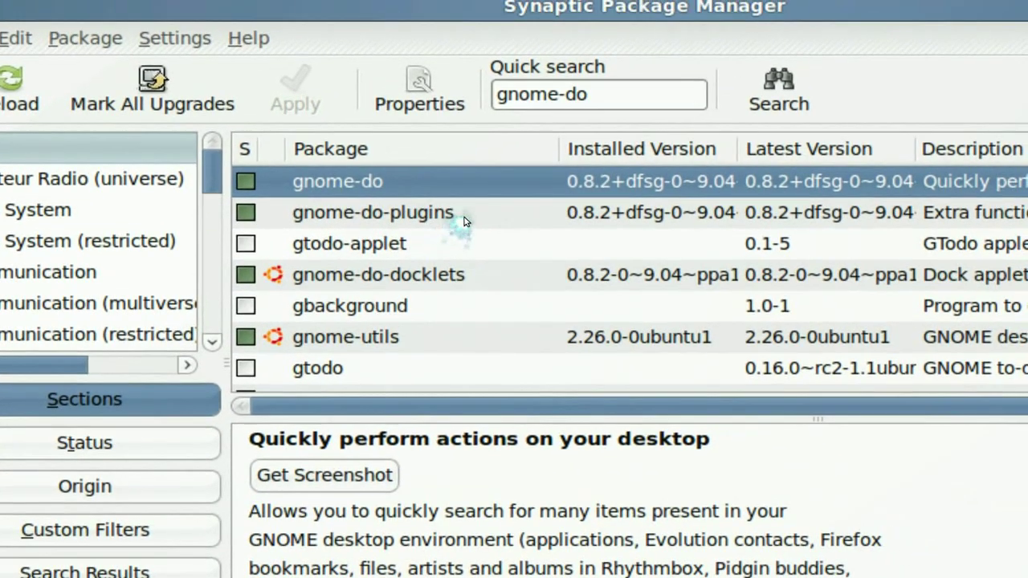
{"action": "left_click", "coordinate": [484, 202]}
{"action": "left_click", "coordinate": [442, 279]}
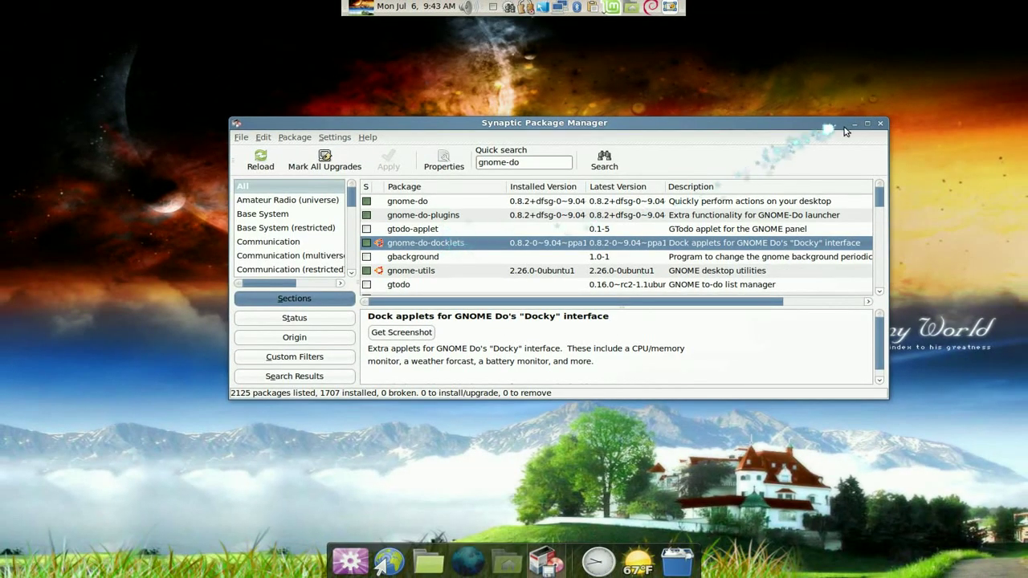
{"action": "left_click", "coordinate": [855, 124]}
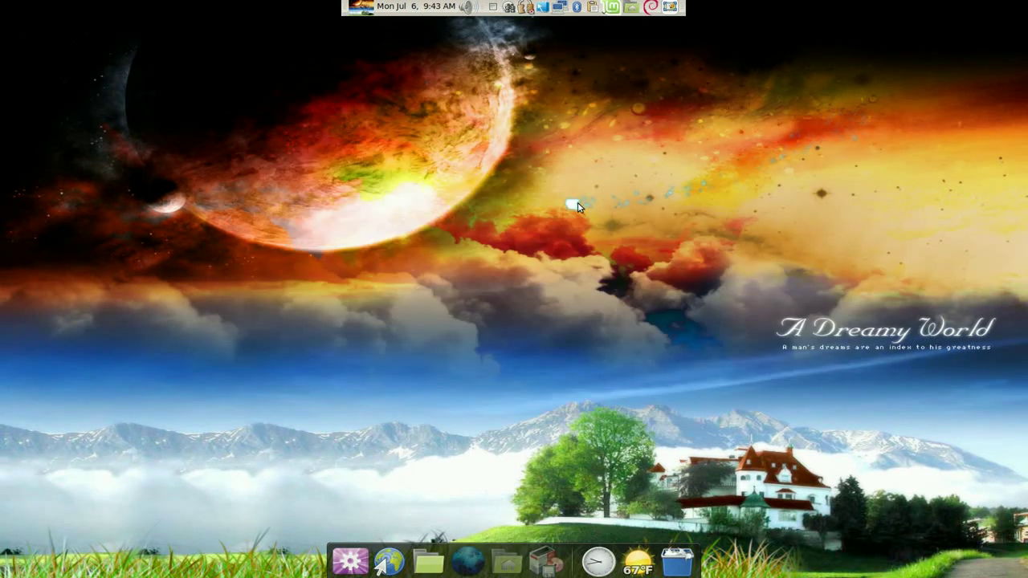